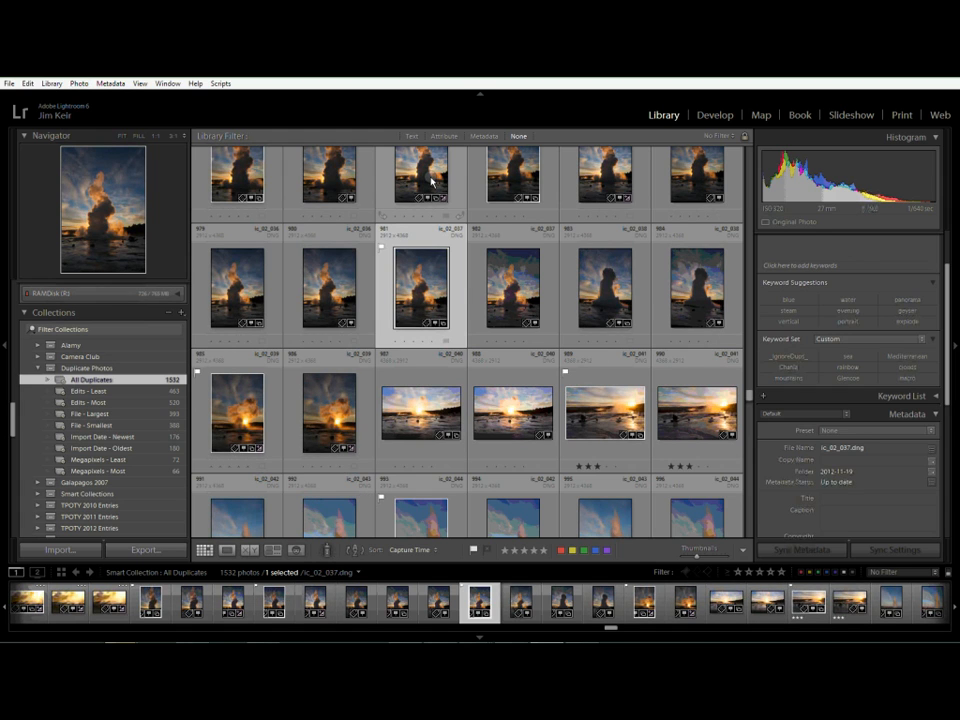
# - Browse the Duplicate Photos set, select all photos in Import Date - Newest, and open Import Date - Oldest
pyautogui.click(87, 368)
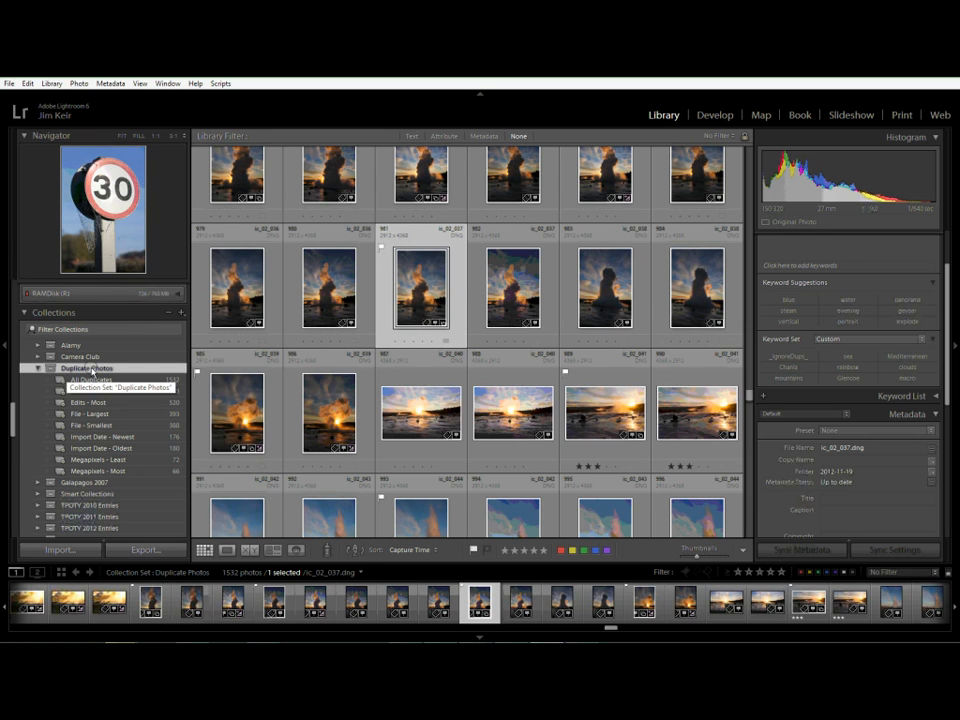
pyautogui.click(106, 381)
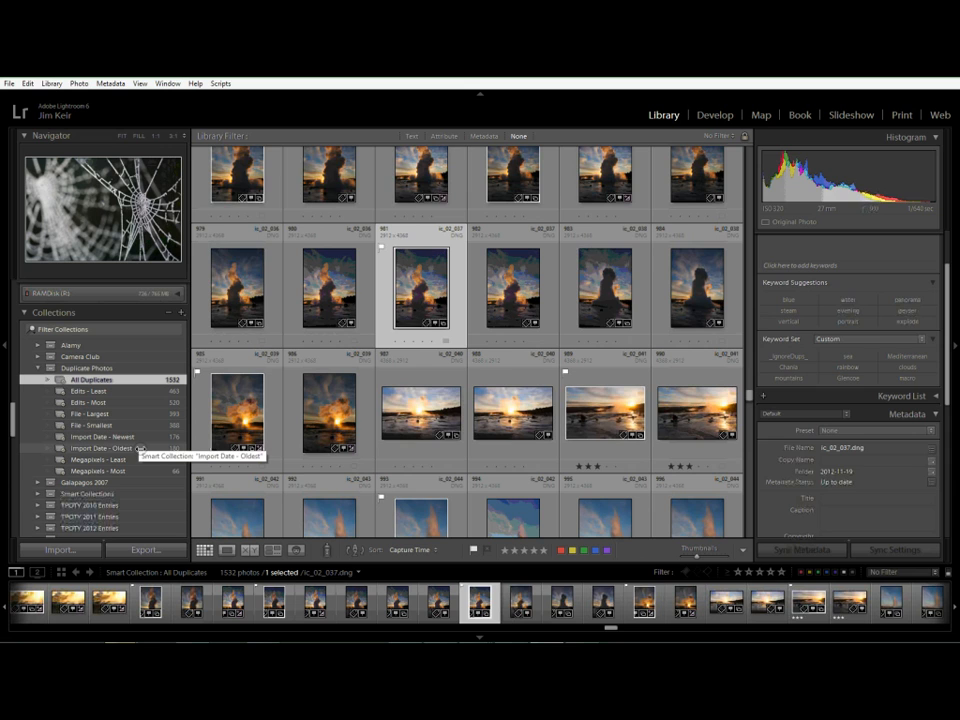
pyautogui.click(141, 437)
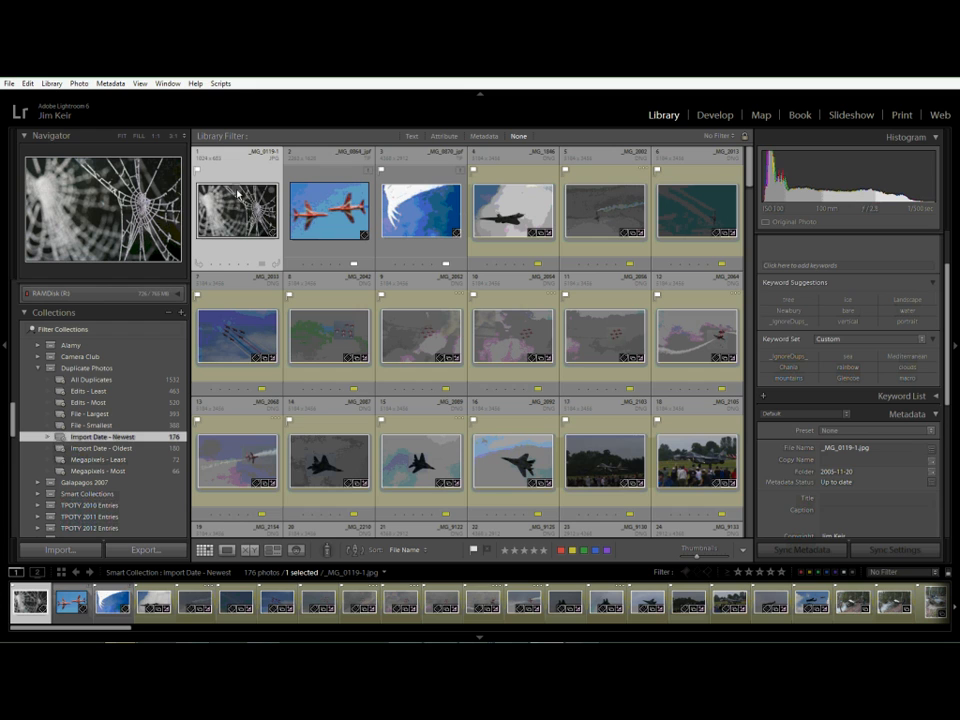
pyautogui.hotkey('ctrl', 'a')
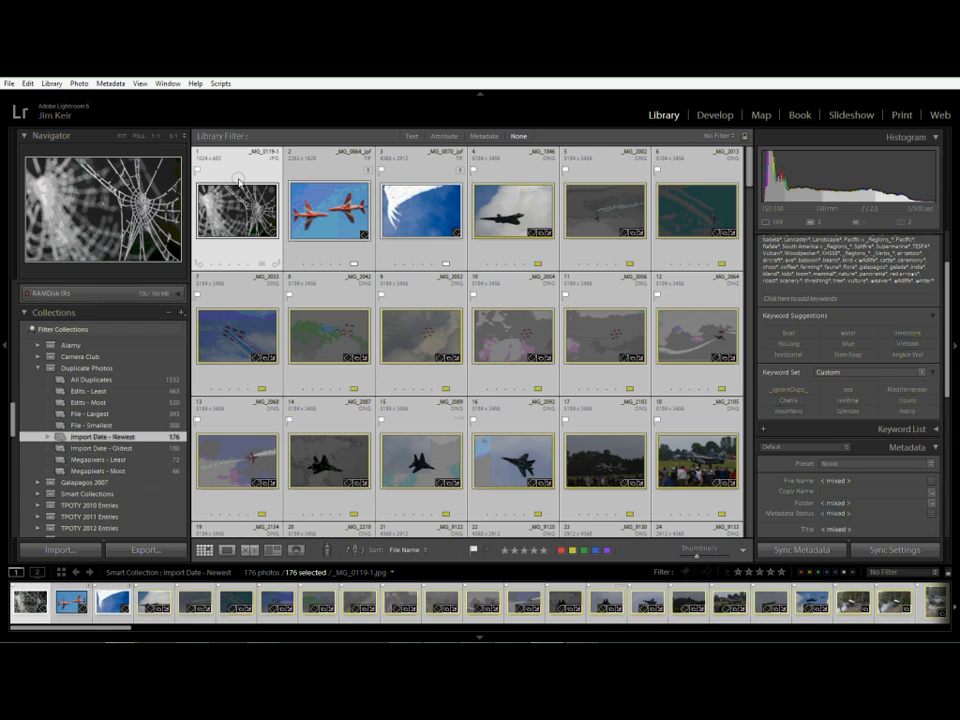
pyautogui.click(140, 449)
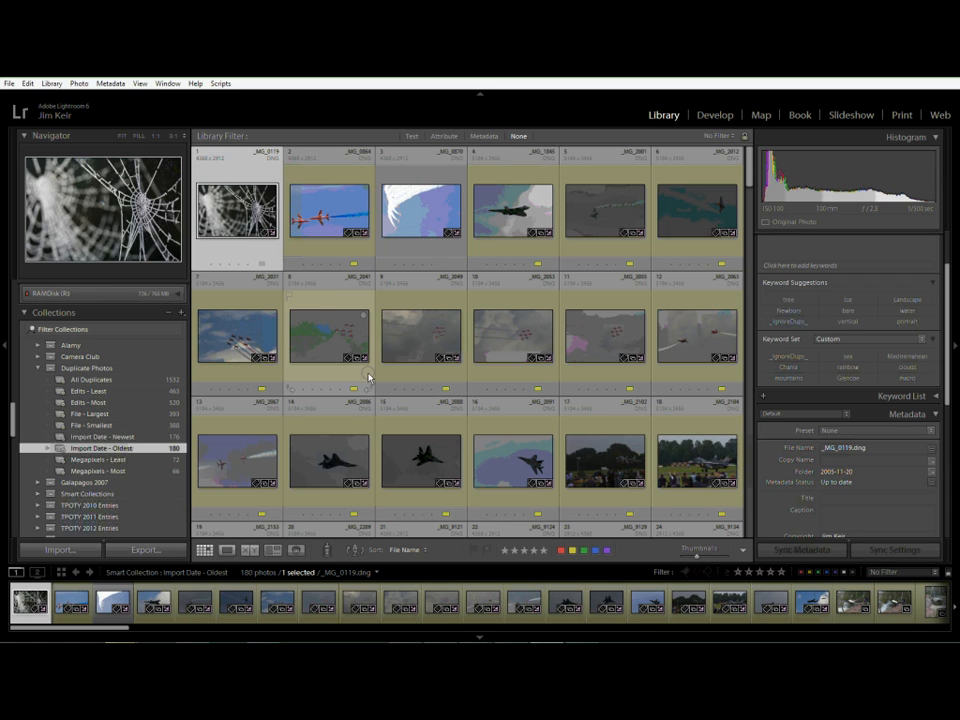
# - Open the All Duplicates collection and inspect the metadata of both ic_02_040.dng photos in turn
pyautogui.click(149, 379)
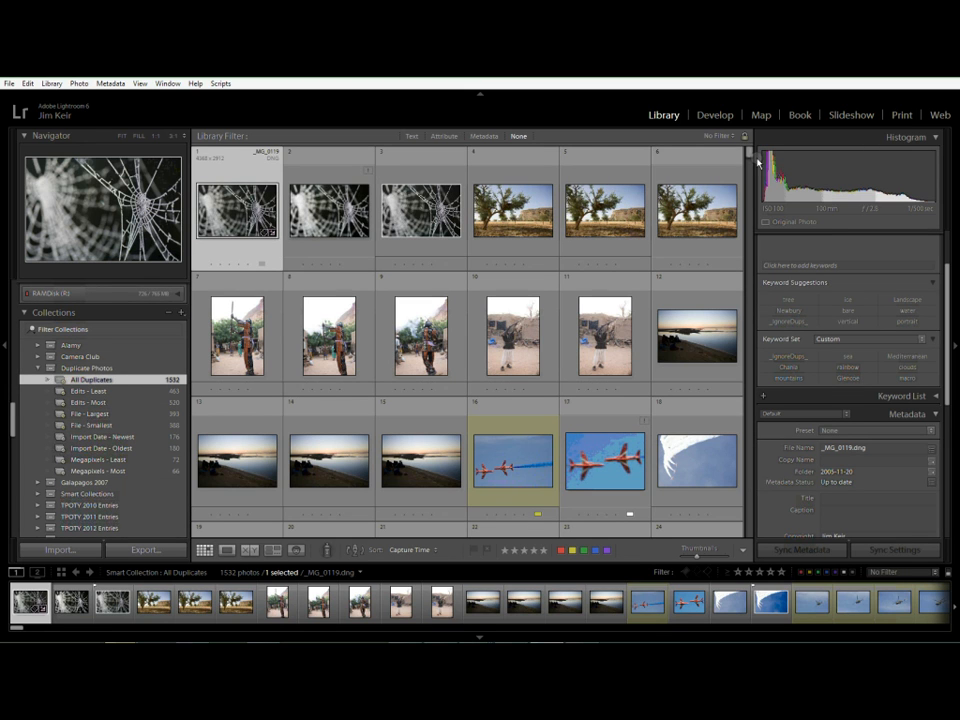
pyautogui.moveTo(748, 153); pyautogui.dragTo(745, 398)
pyautogui.click(410, 202)
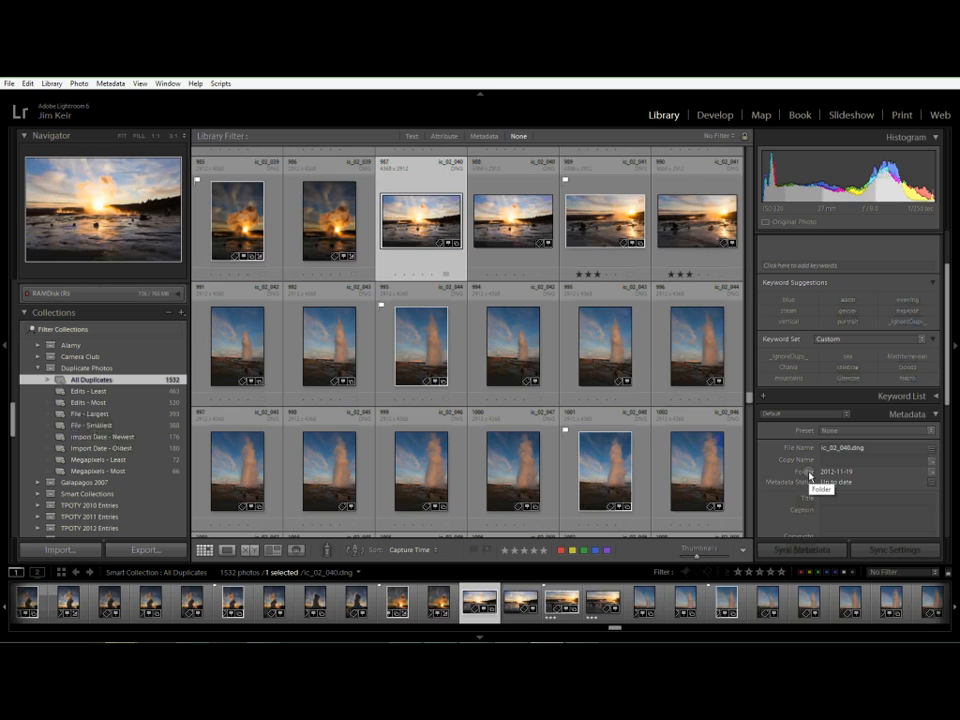
pyautogui.click(516, 207)
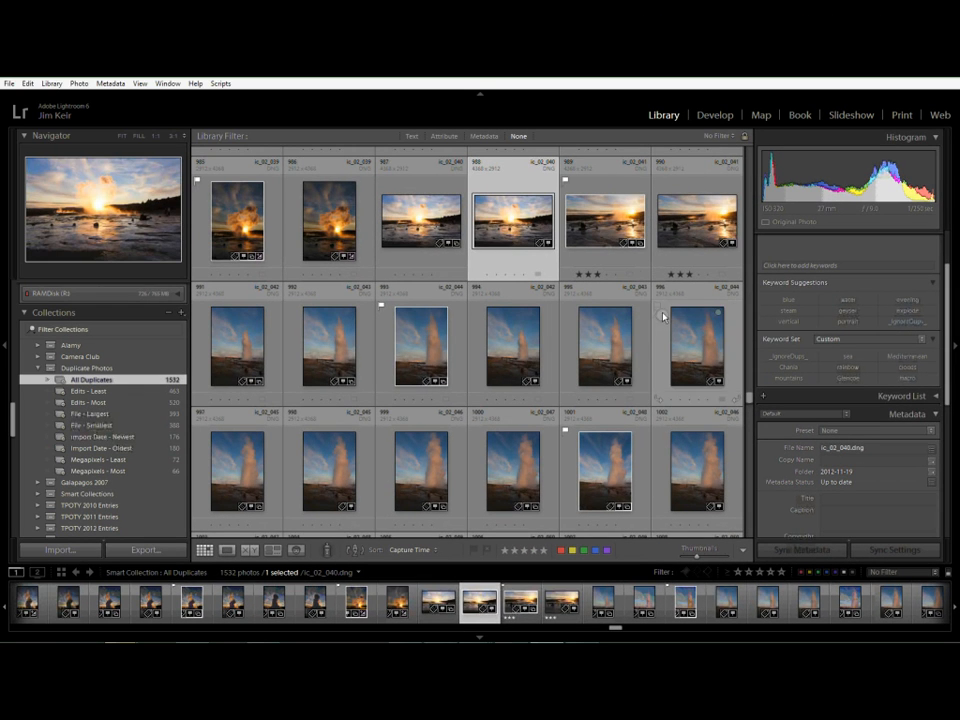
# - Show the second ic_02_040.dng photo in its library folder and check that folder's parent
pyautogui.rightClick(488, 207)
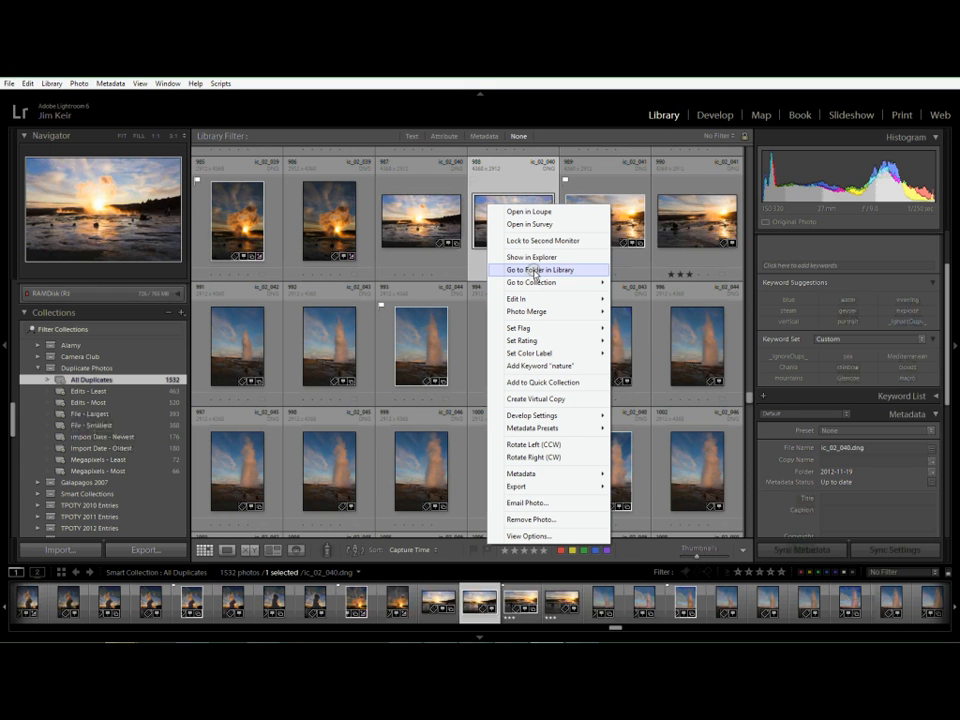
pyautogui.click(535, 270)
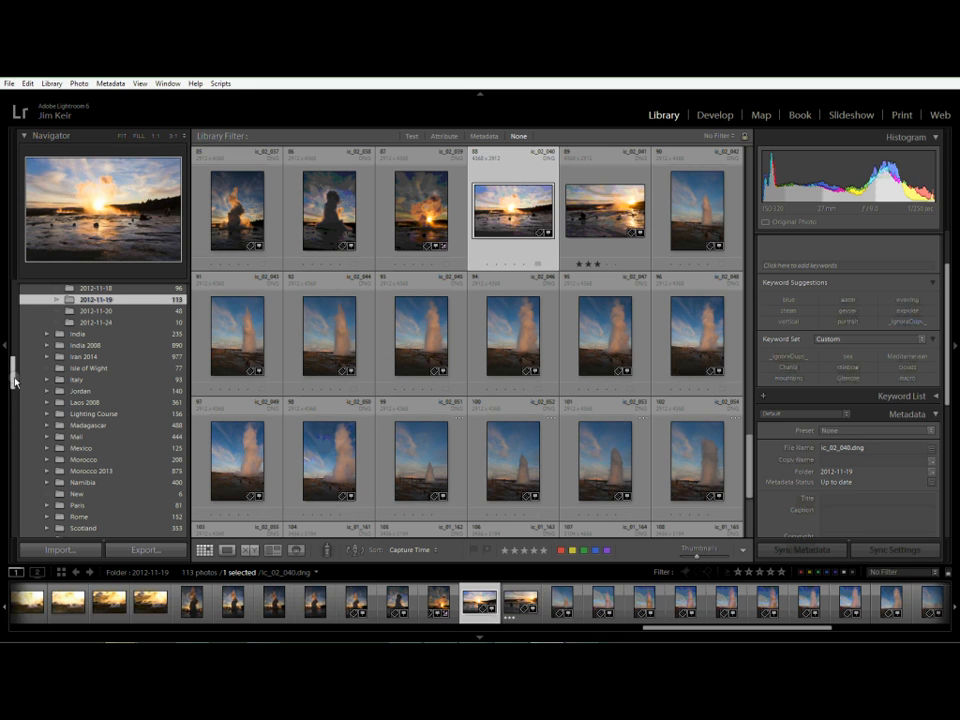
pyautogui.scroll(3, 13, 368)
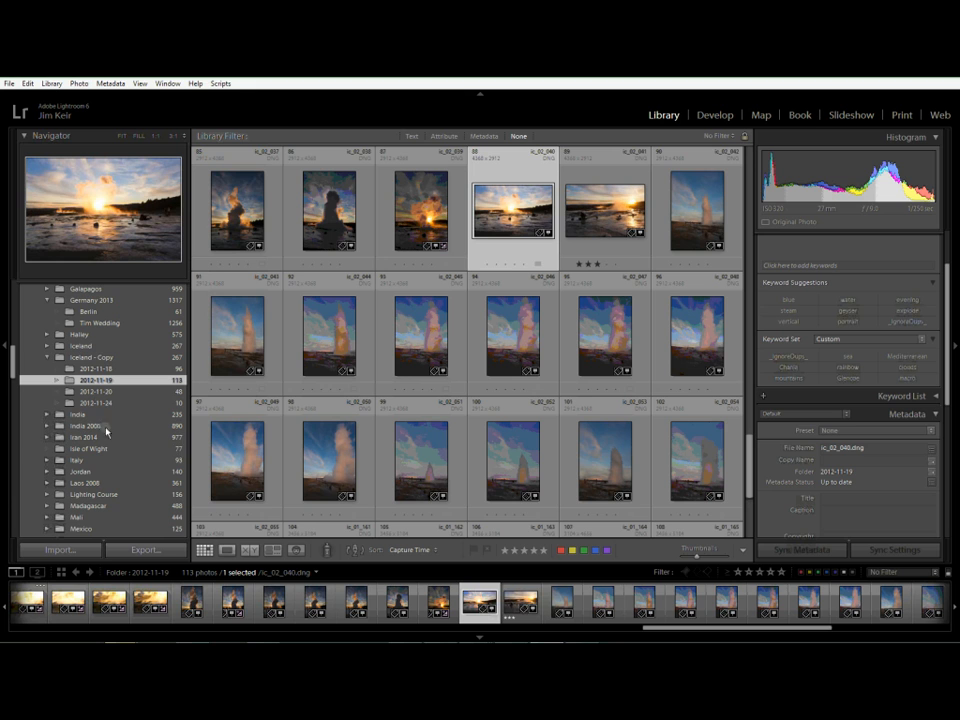
# - Return to the All Duplicates collection and apply the red colour label to all its photos
pyautogui.moveTo(14, 375); pyautogui.dragTo(12, 428)
pyautogui.click(80, 364)
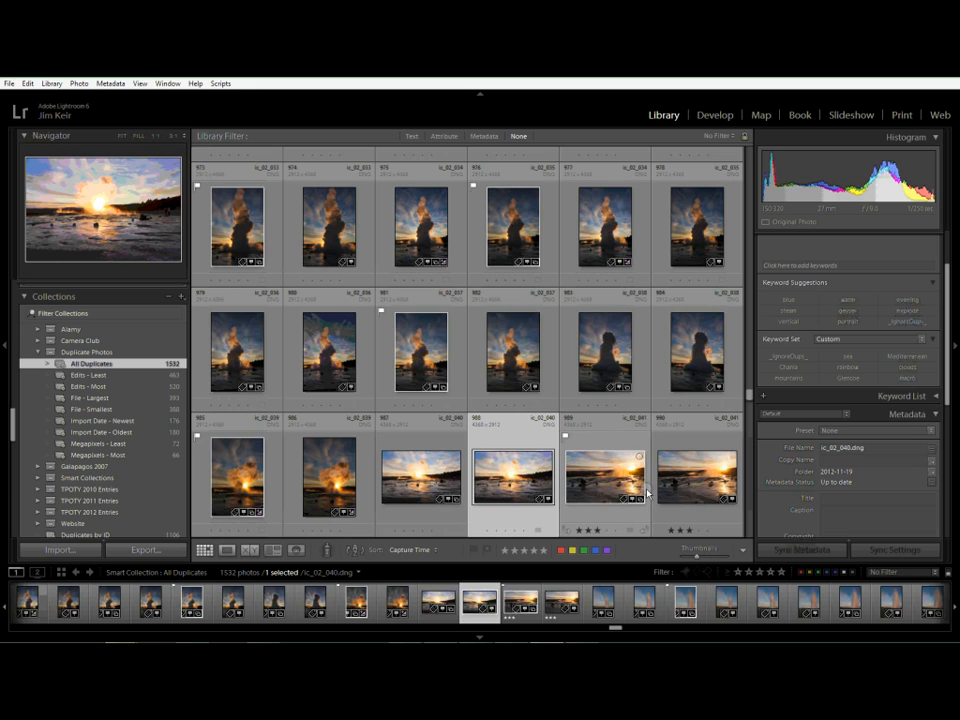
pyautogui.hotkey('ctrl', 'a')
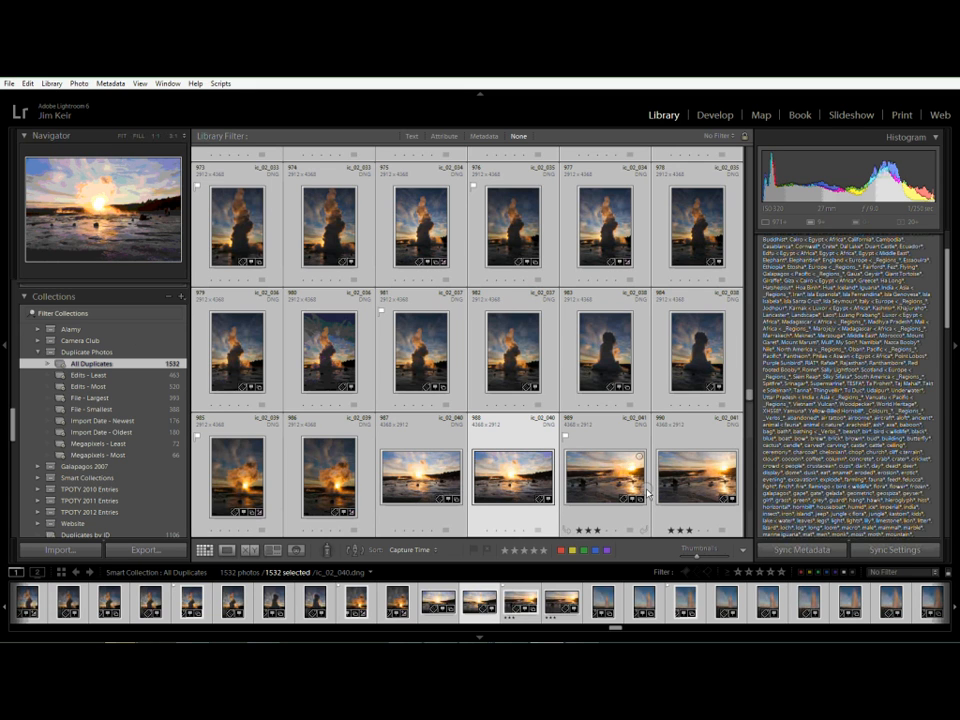
pyautogui.click(561, 550)
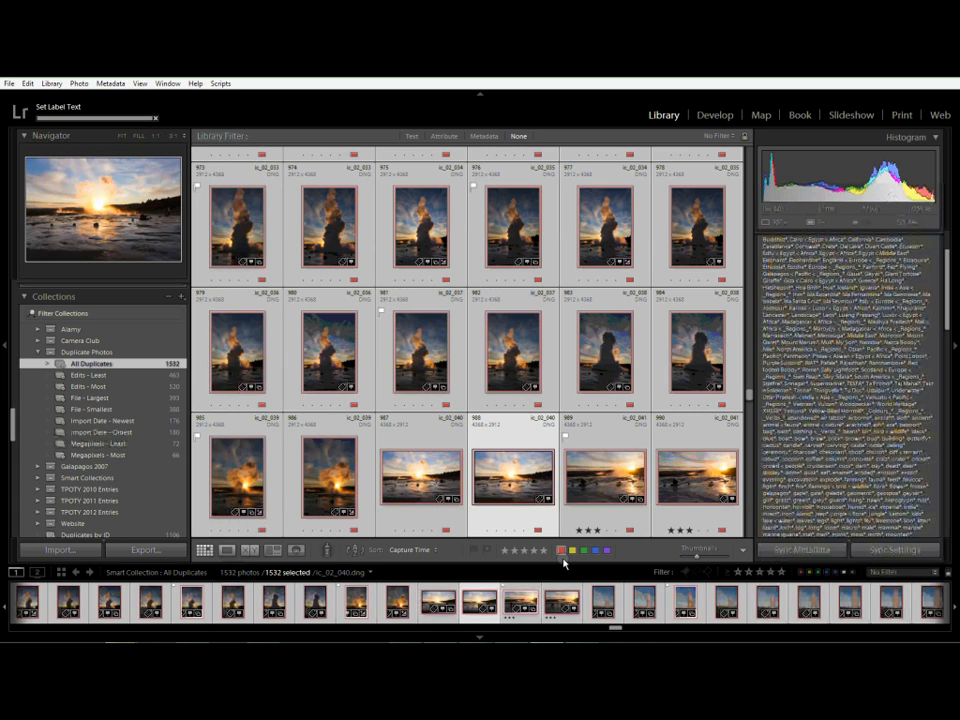
# - Go to the library folder of the second ic_02_037.dng photo and open its parent folder, Iceland - Copy
pyautogui.click(536, 345)
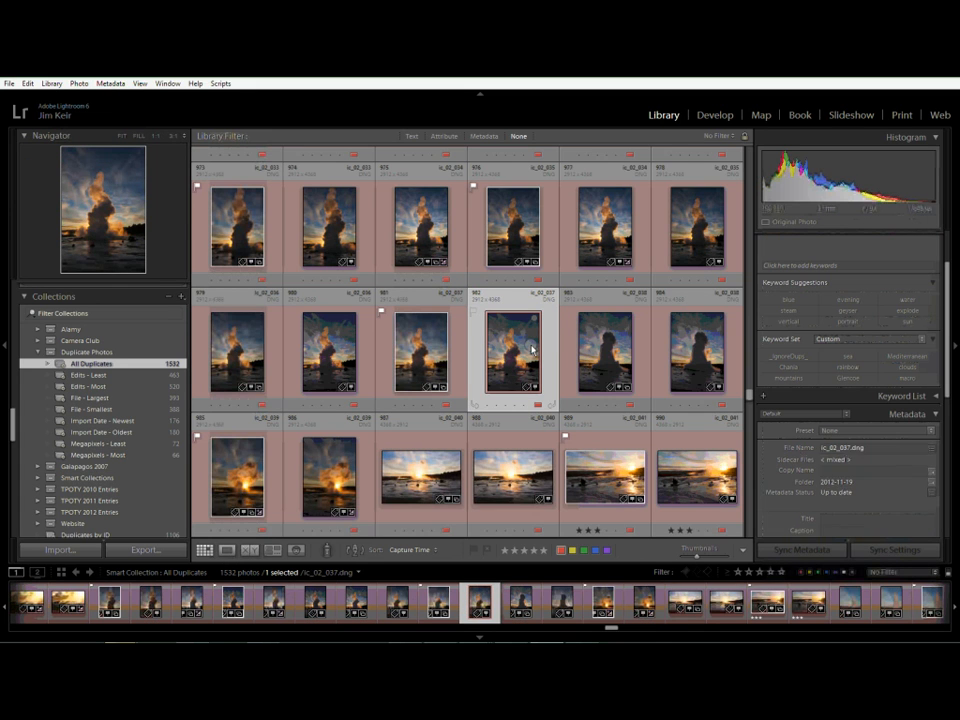
pyautogui.rightClick(532, 350)
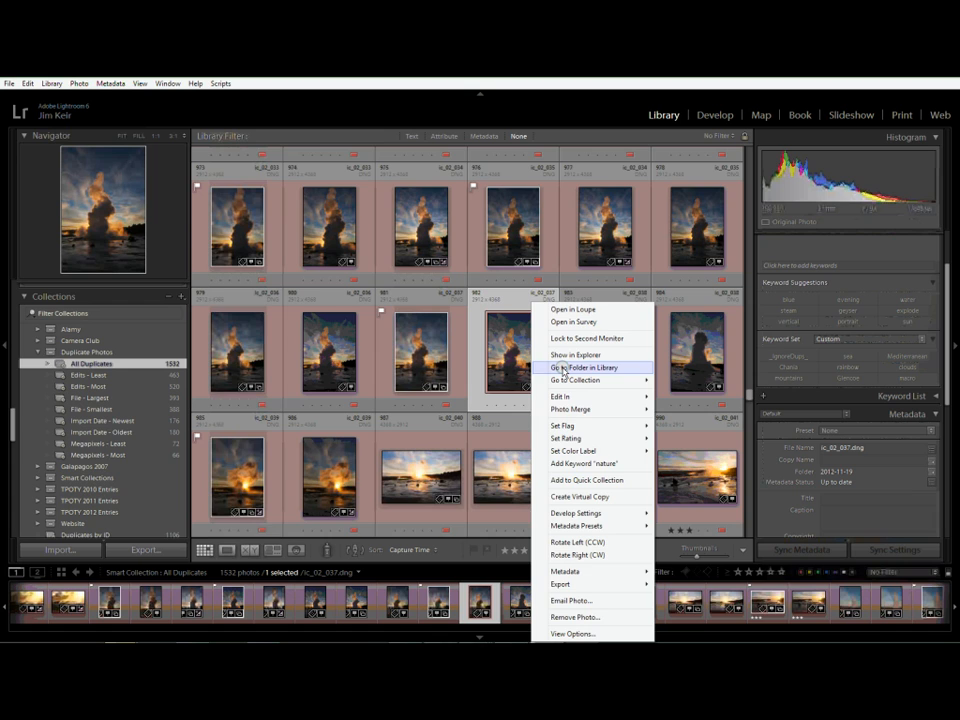
pyautogui.click(563, 372)
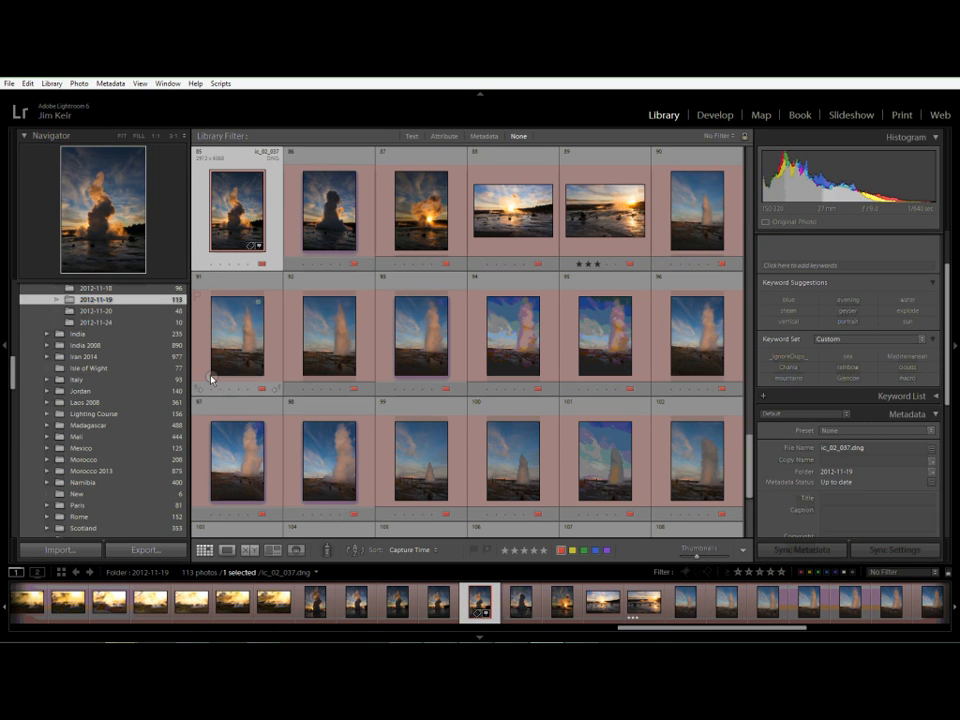
pyautogui.scroll(2, 160, 312)
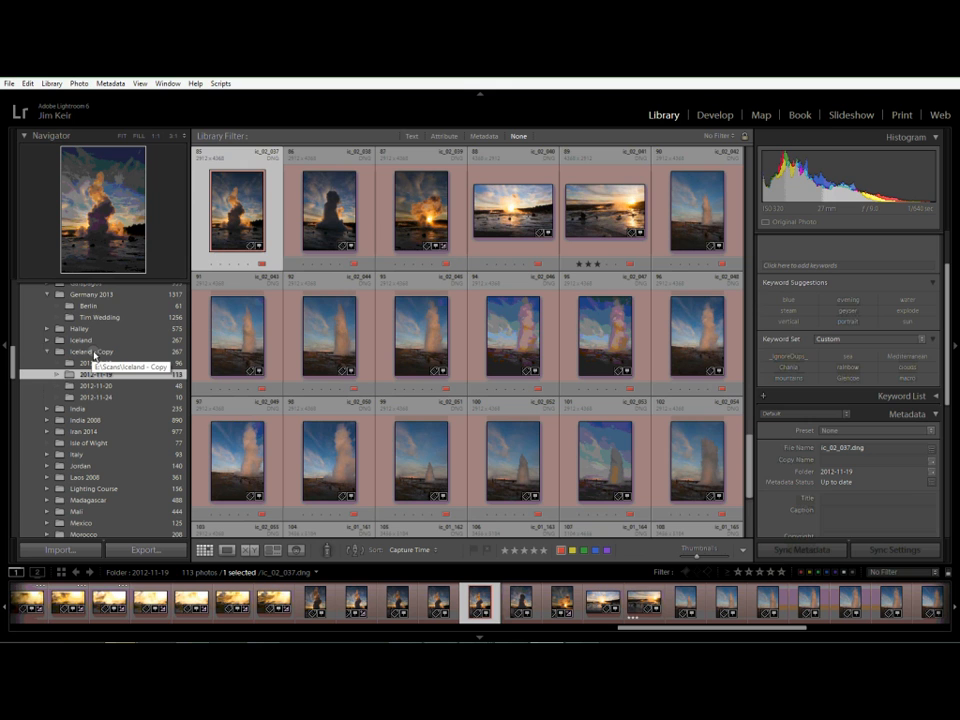
pyautogui.click(95, 357)
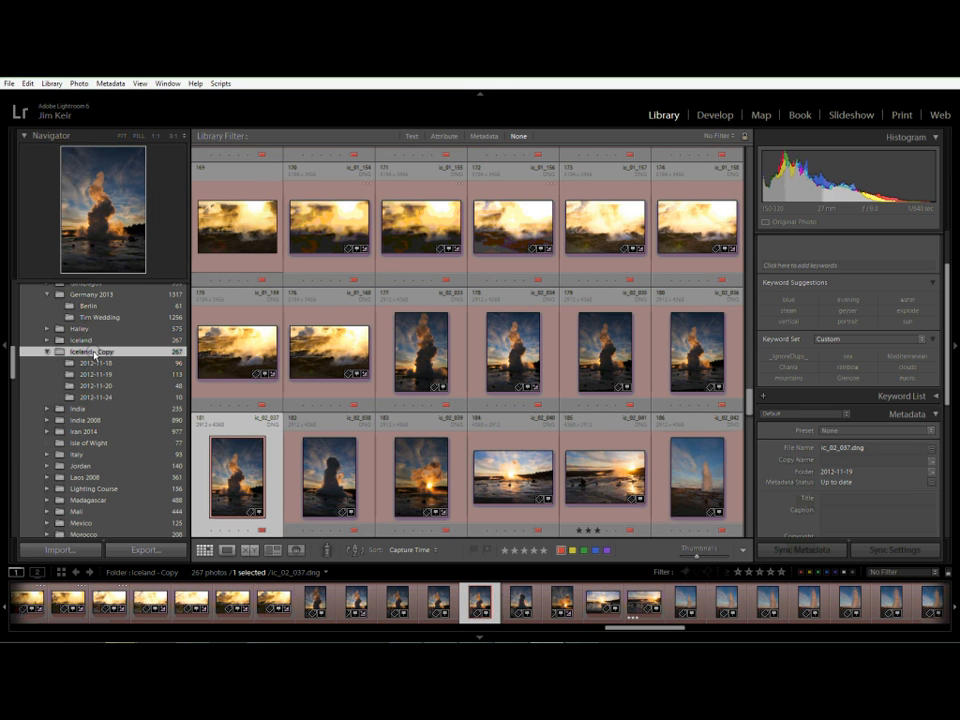
# - Filter the Iceland - Copy folder by the red colour label, review the matching photos and select them all
pyautogui.click(442, 137)
pyautogui.click(620, 153)
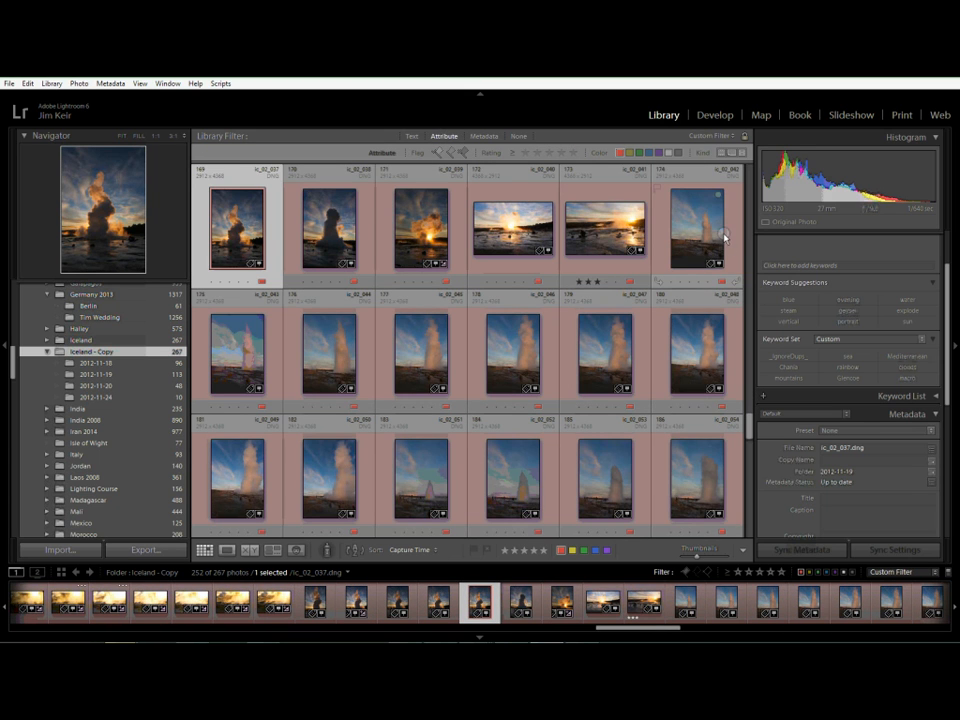
pyautogui.scroll(10, 723, 237)
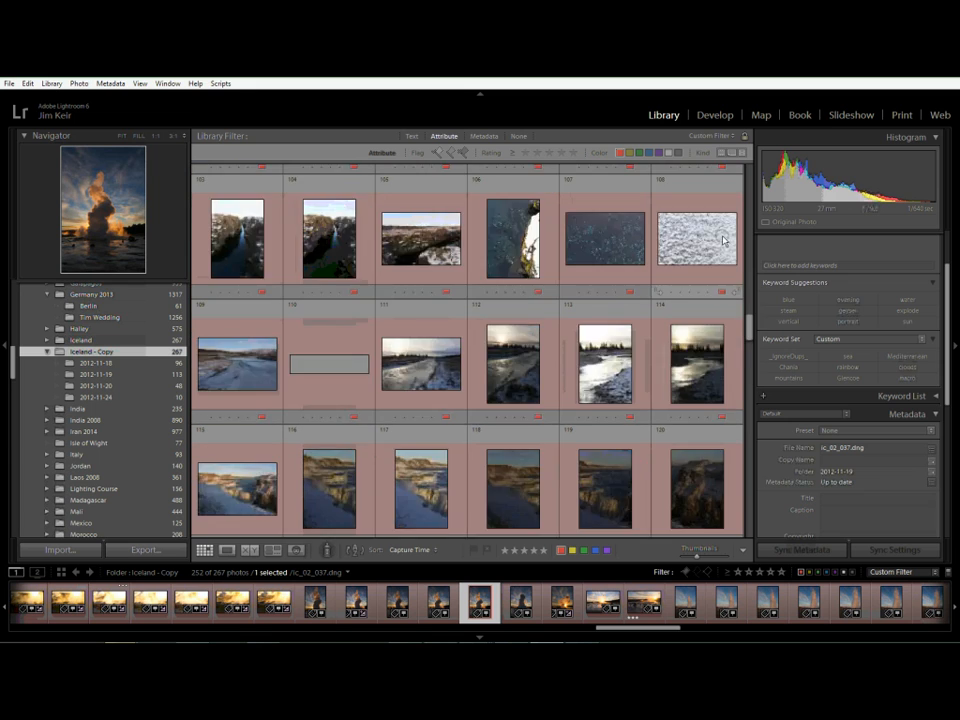
pyautogui.scroll(10, 723, 240)
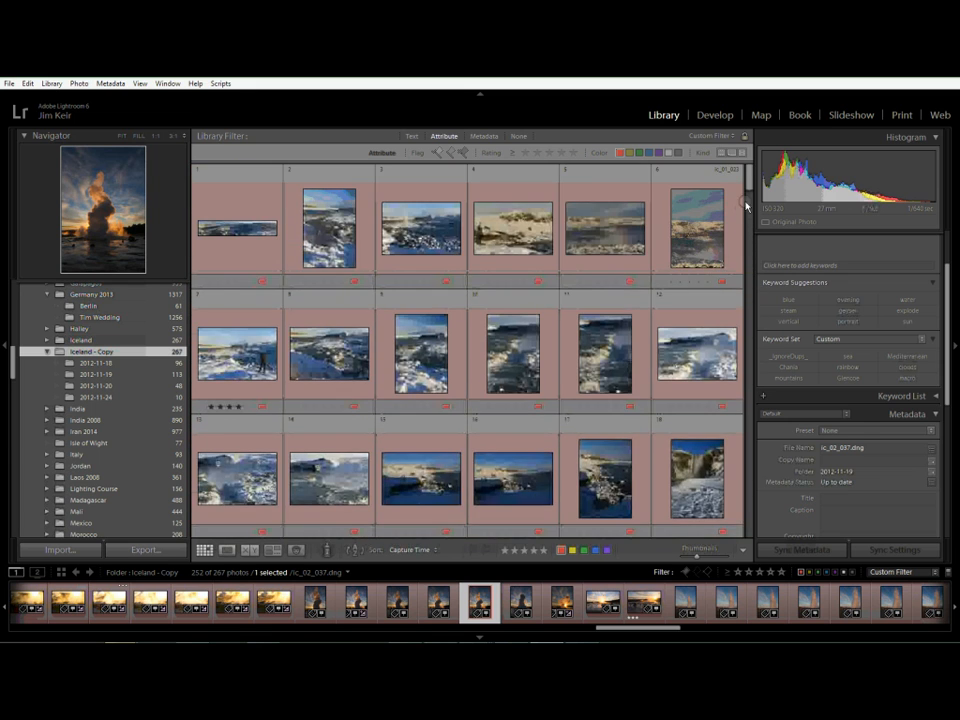
pyautogui.moveTo(752, 207); pyautogui.dragTo(750, 525)
pyautogui.hotkey('ctrl', 'a')
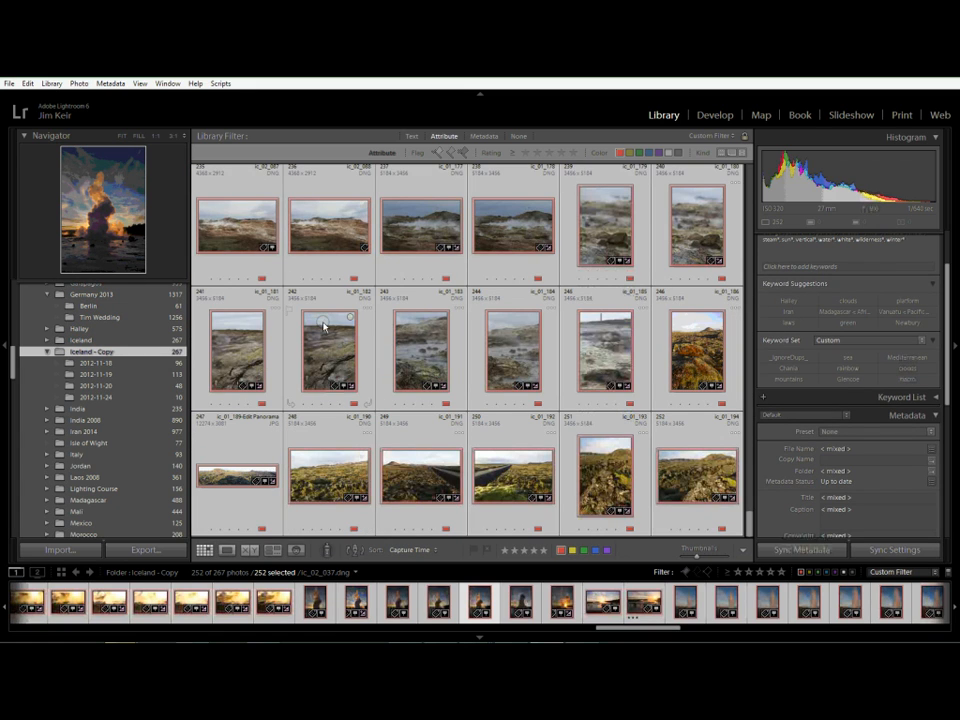
# - Clear the red label filter, return to the All Duplicates collection and select only one ic_01_159.dng photo
pyautogui.click(620, 152)
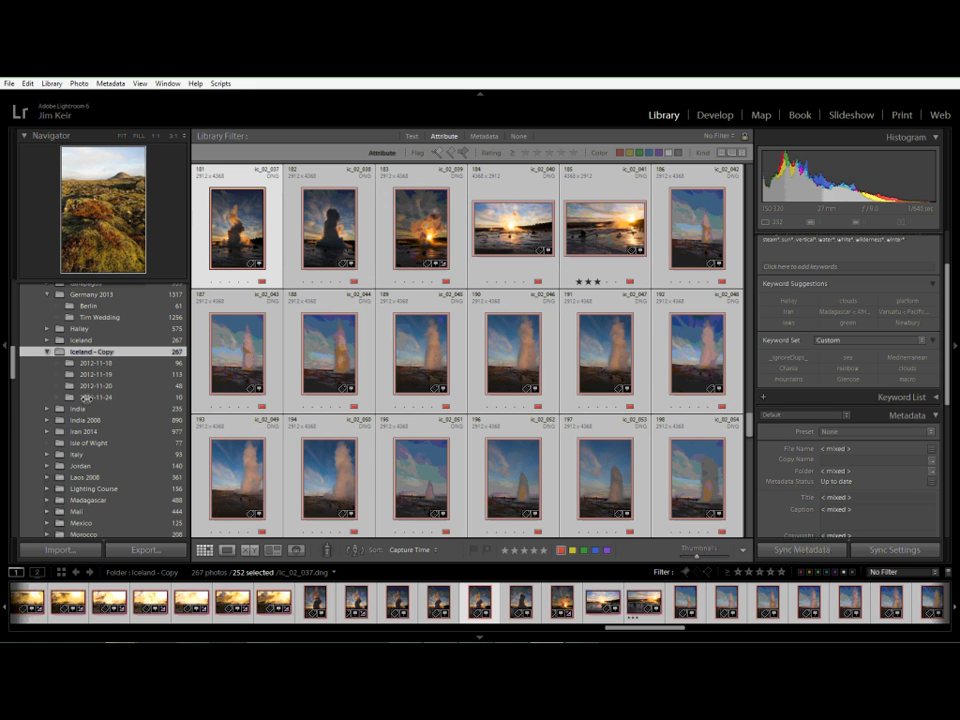
pyautogui.scroll(-8, 98, 419)
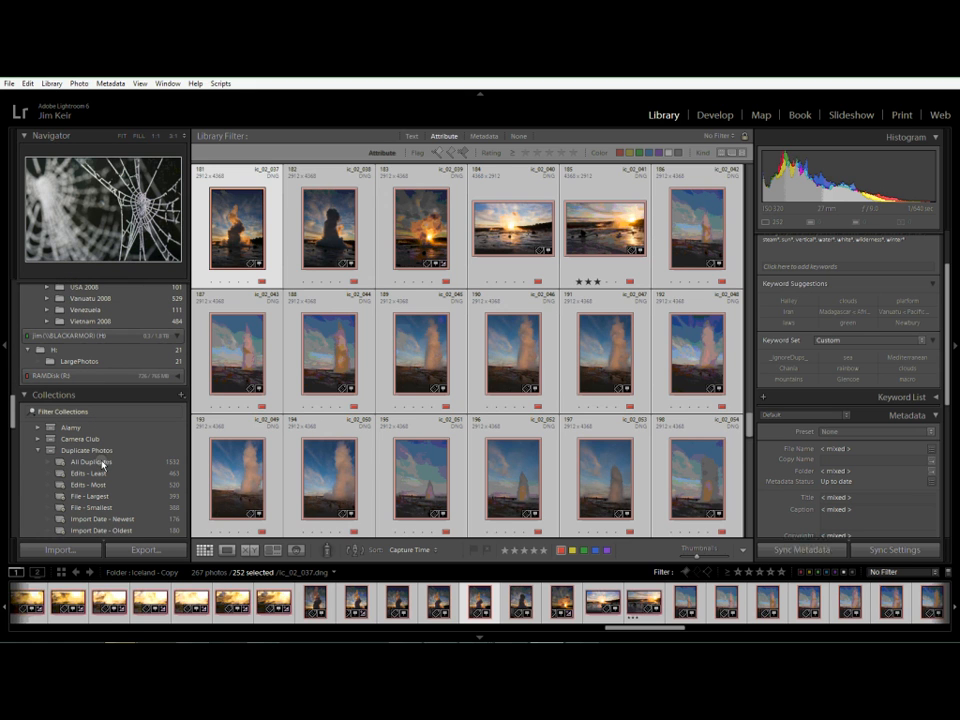
pyautogui.click(103, 462)
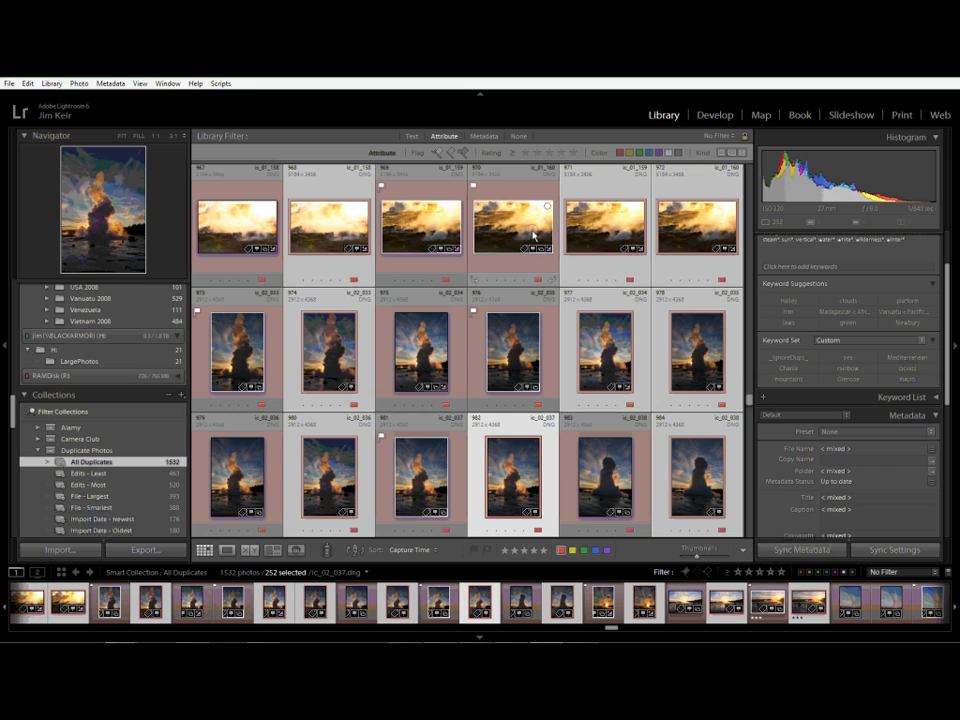
pyautogui.click(589, 195)
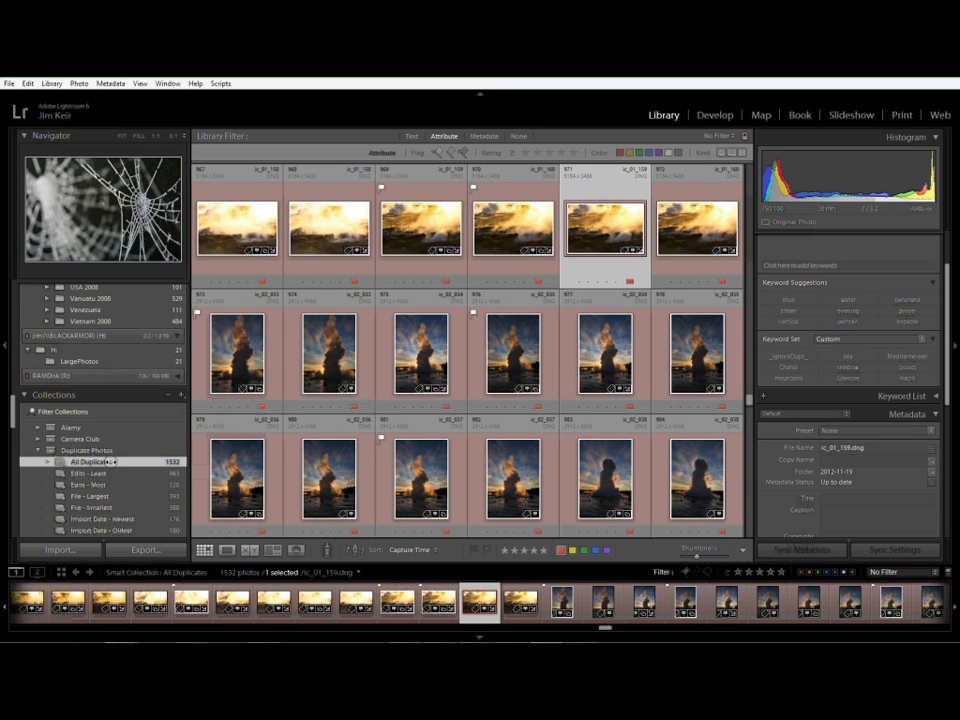
# - Duplicate the All Duplicates smart collection and add the rule Folder contains "Copy" to the duplicate
pyautogui.rightClick(112, 463)
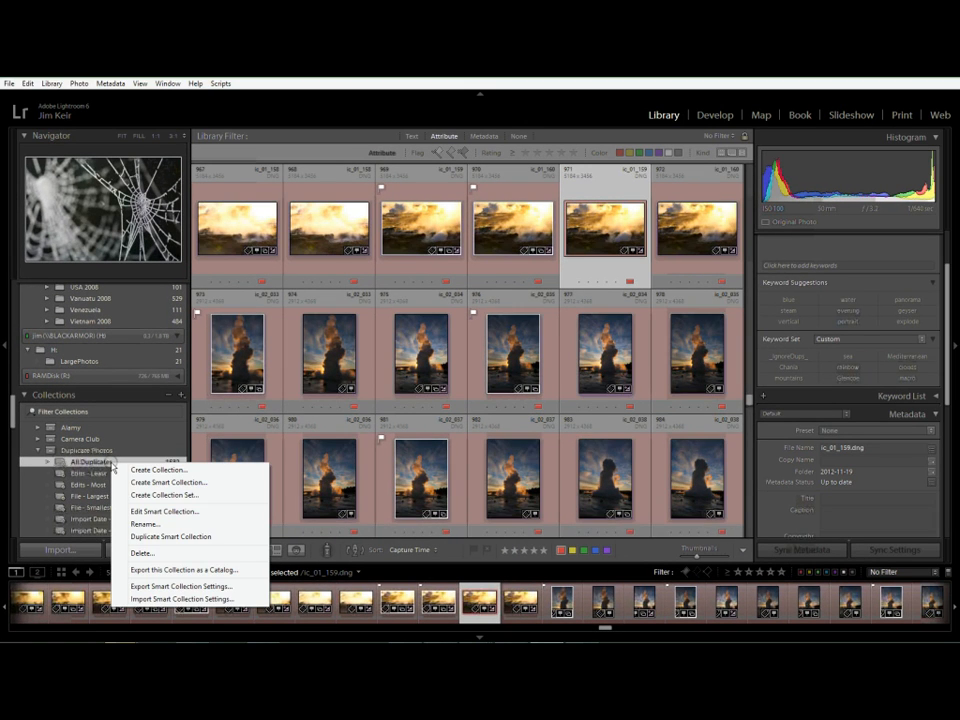
pyautogui.click(150, 538)
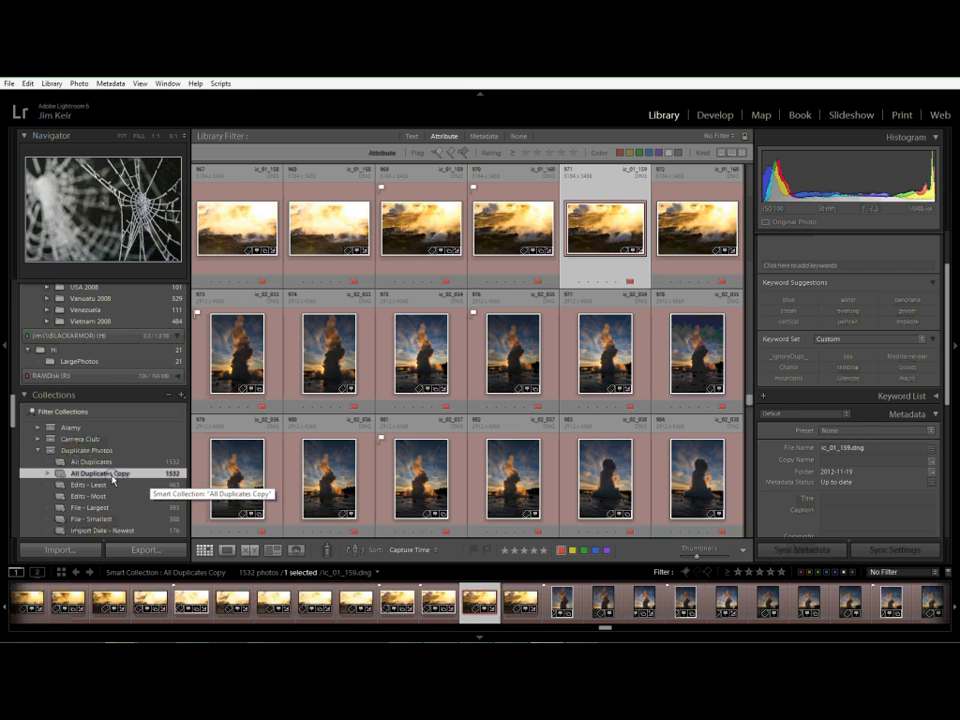
pyautogui.rightClick(113, 479)
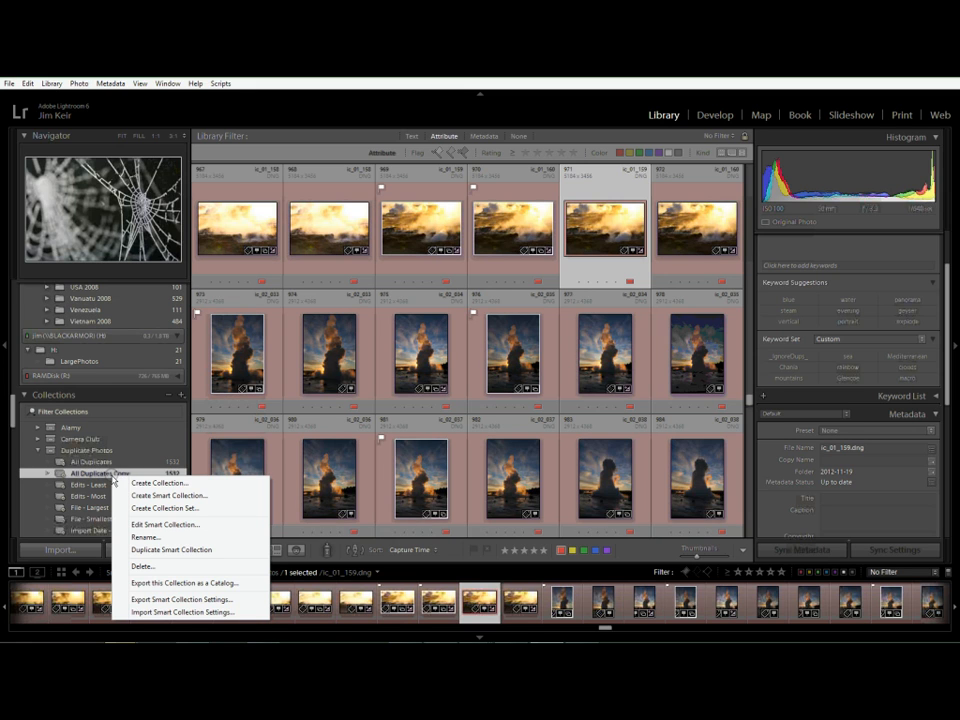
pyautogui.click(146, 526)
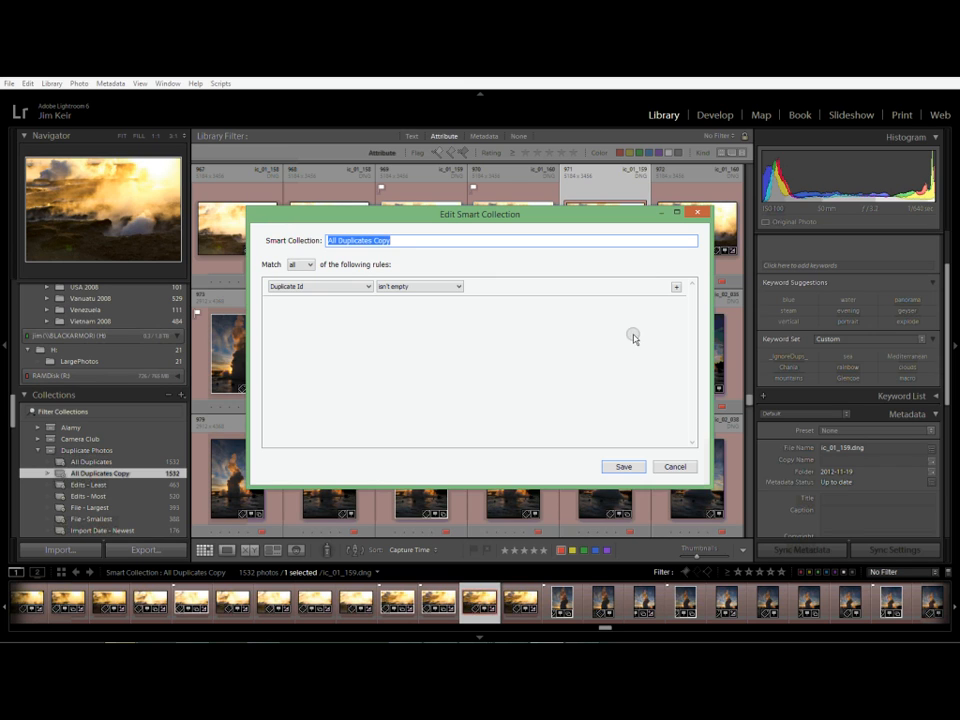
pyautogui.click(676, 288)
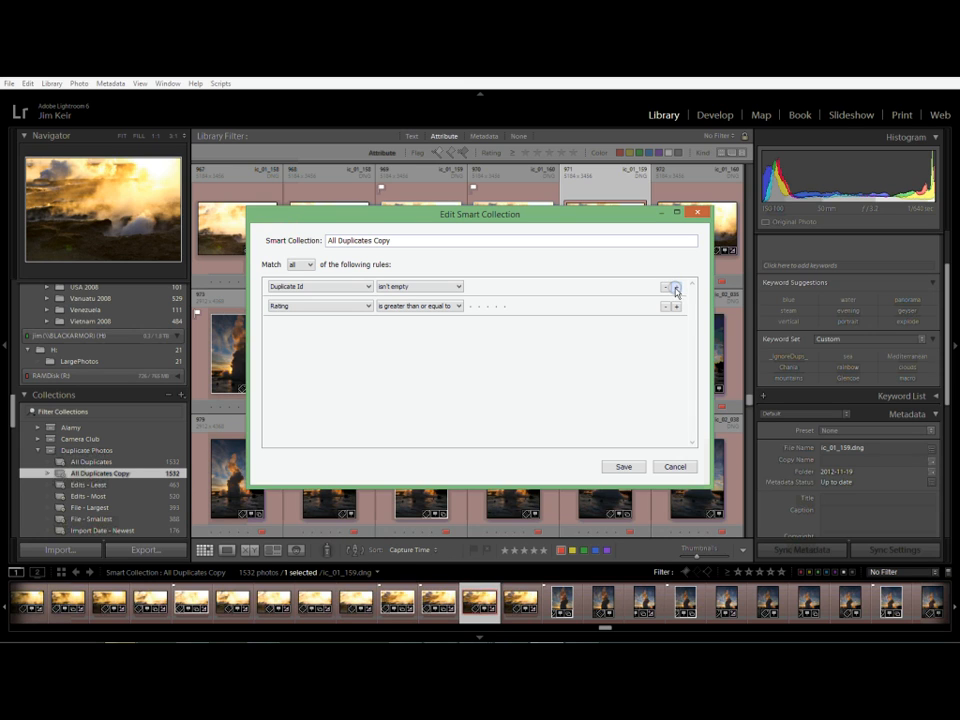
pyautogui.click(368, 306)
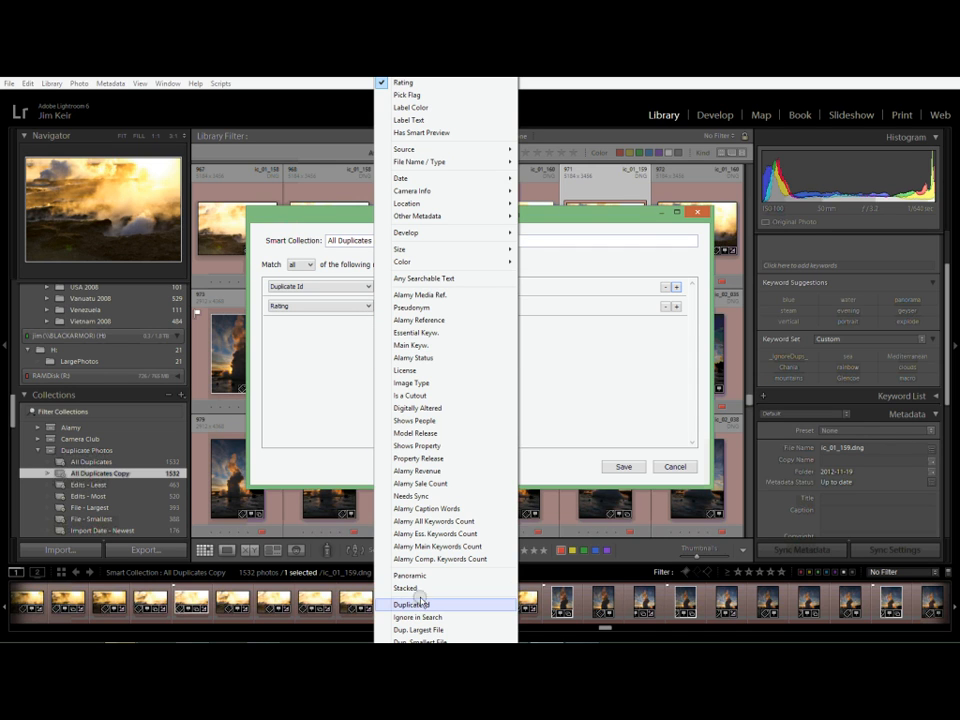
pyautogui.moveTo(428, 234)
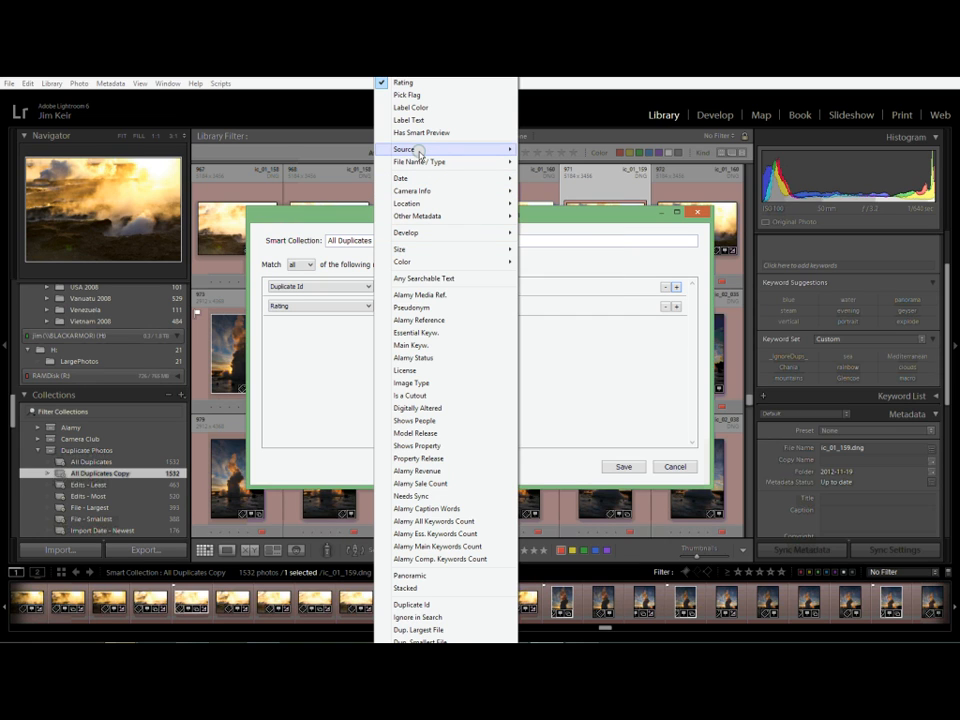
pyautogui.moveTo(419, 151)
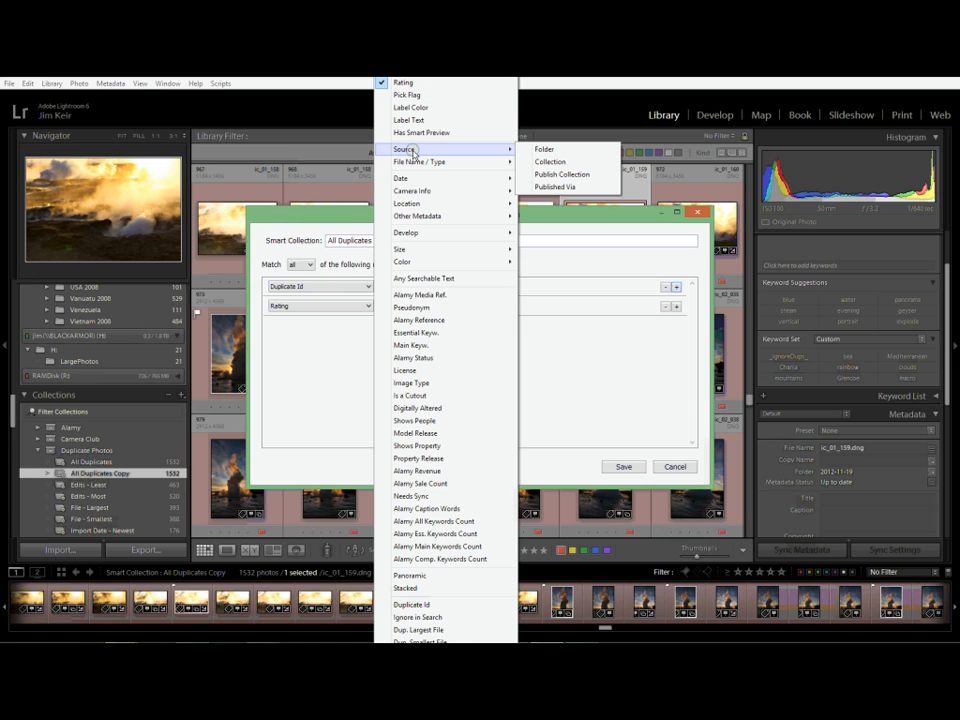
pyautogui.click(545, 151)
pyautogui.click(476, 305)
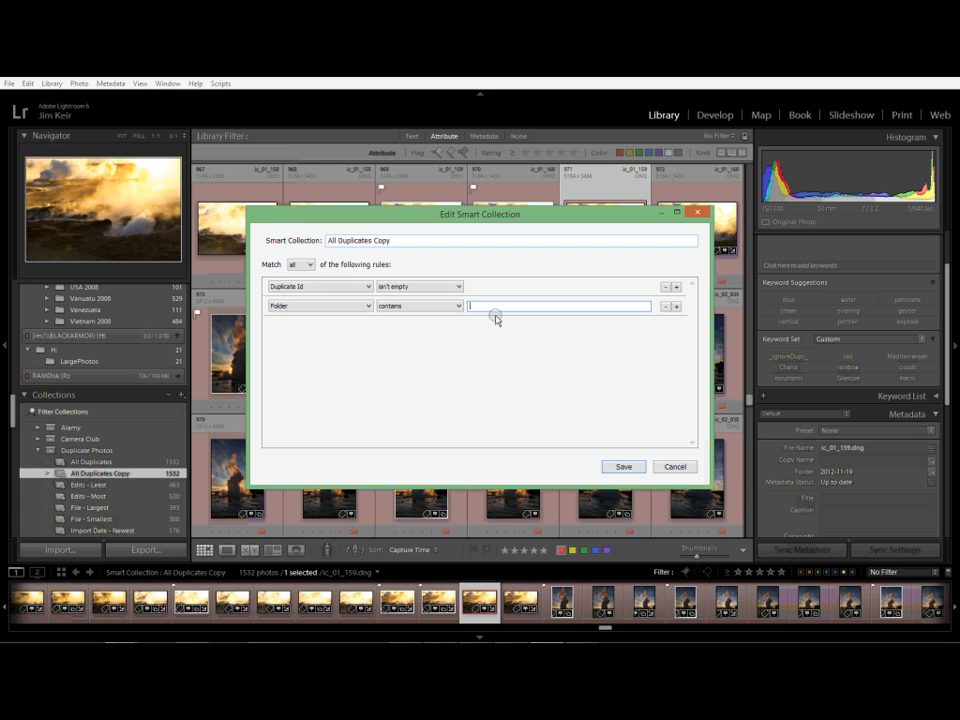
pyautogui.write('Copy')
pyautogui.click(626, 466)
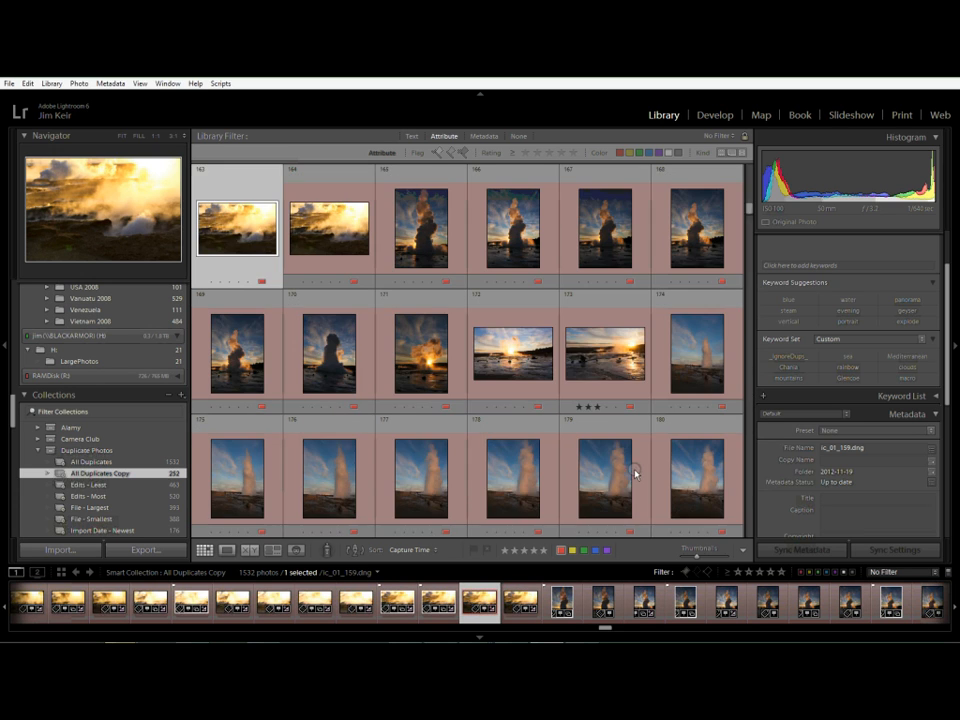